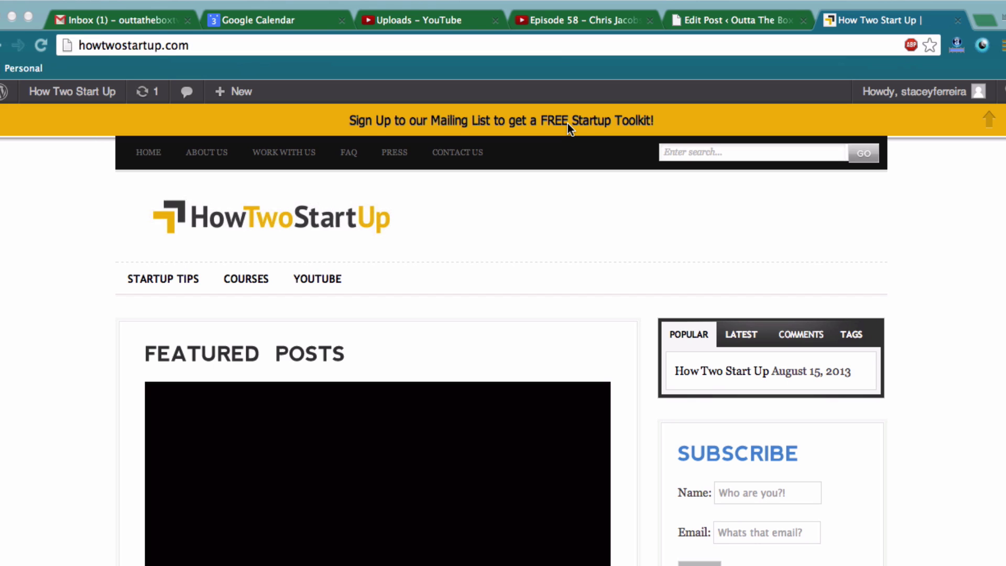
# Switch the 'demo' draft editor to Text (raw HTML) mode, then bring up the Episode 58 YouTube page
pyautogui.click(737, 21)
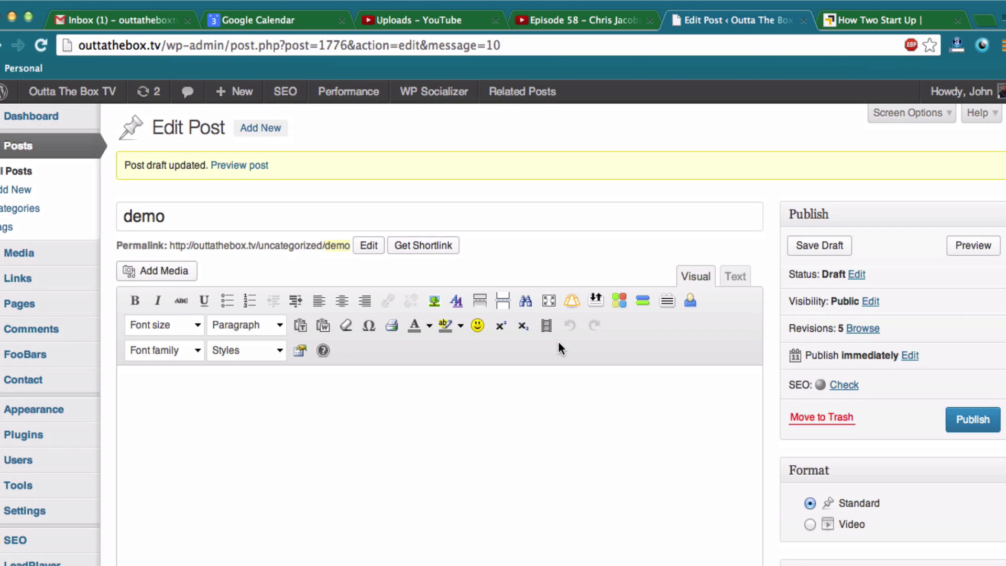
pyautogui.scroll(-2, 558, 346)
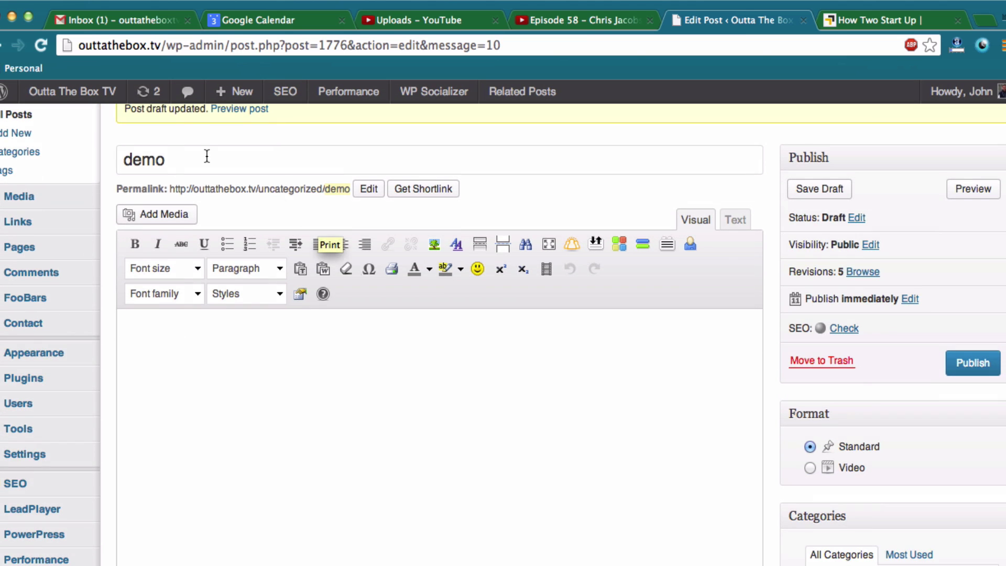
pyautogui.scroll(2, 169, 150)
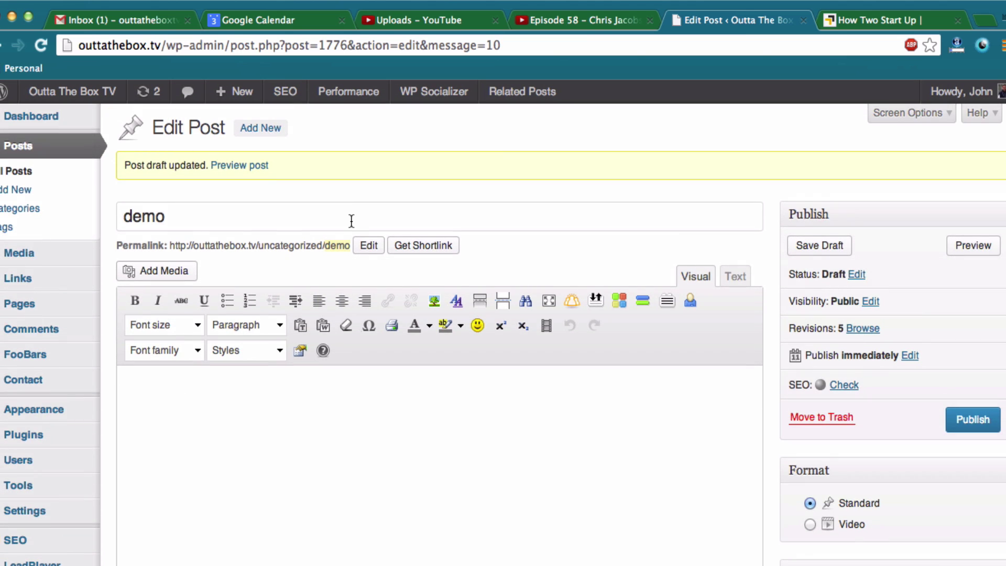
pyautogui.click(735, 283)
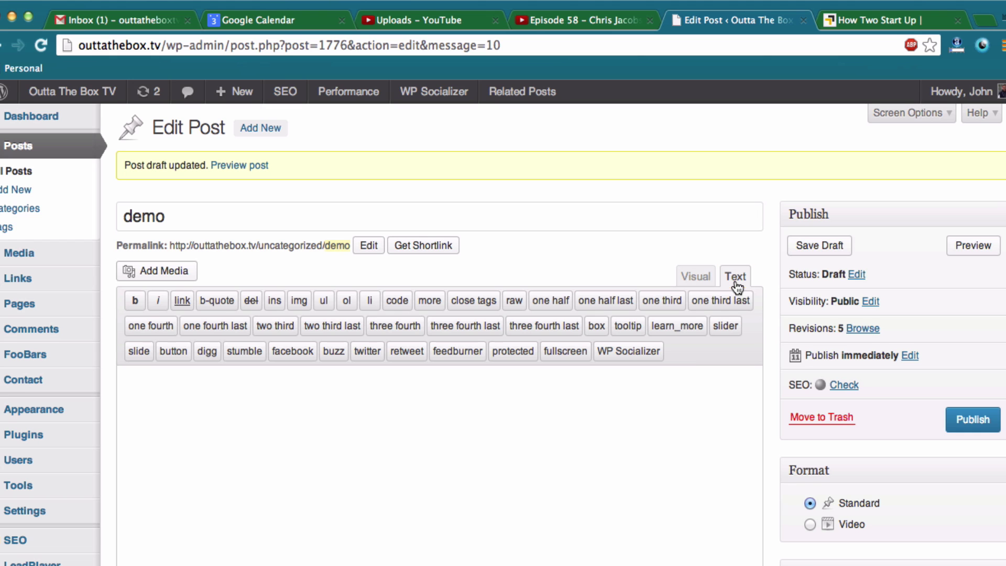
pyautogui.click(583, 18)
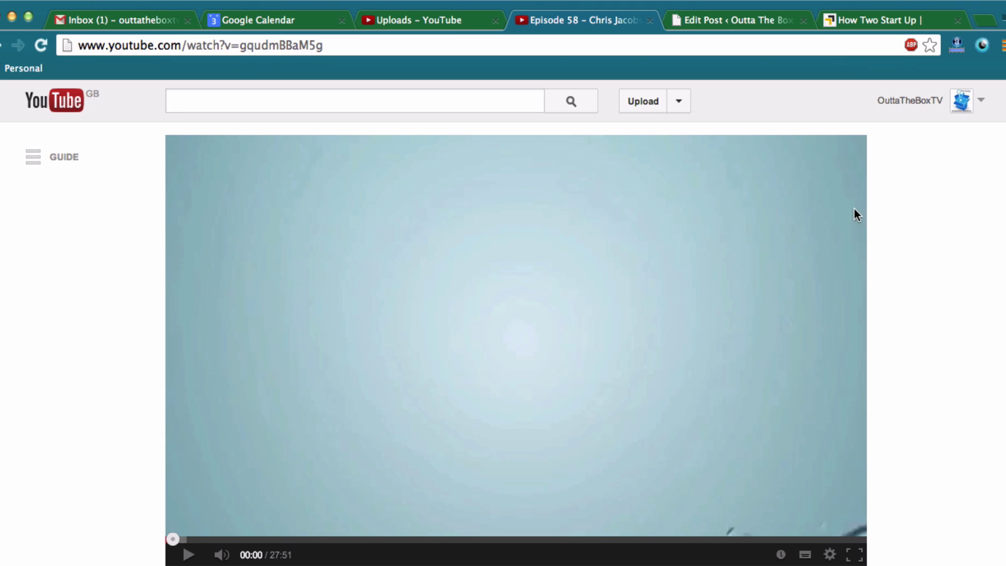
# Reveal the Episode 58 video's Share > Embed iframe code and highlight it for copying
pyautogui.scroll(-1, 887, 230)
pyautogui.scroll(-3, 887, 230)
pyautogui.scroll(-2, 886, 231)
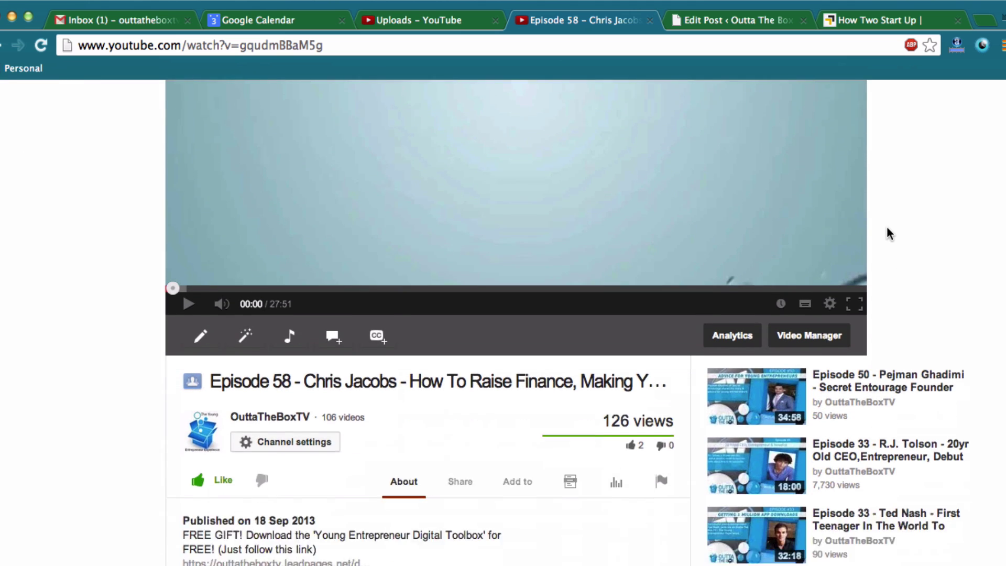
pyautogui.scroll(-1, 887, 230)
pyautogui.scroll(-3, 886, 227)
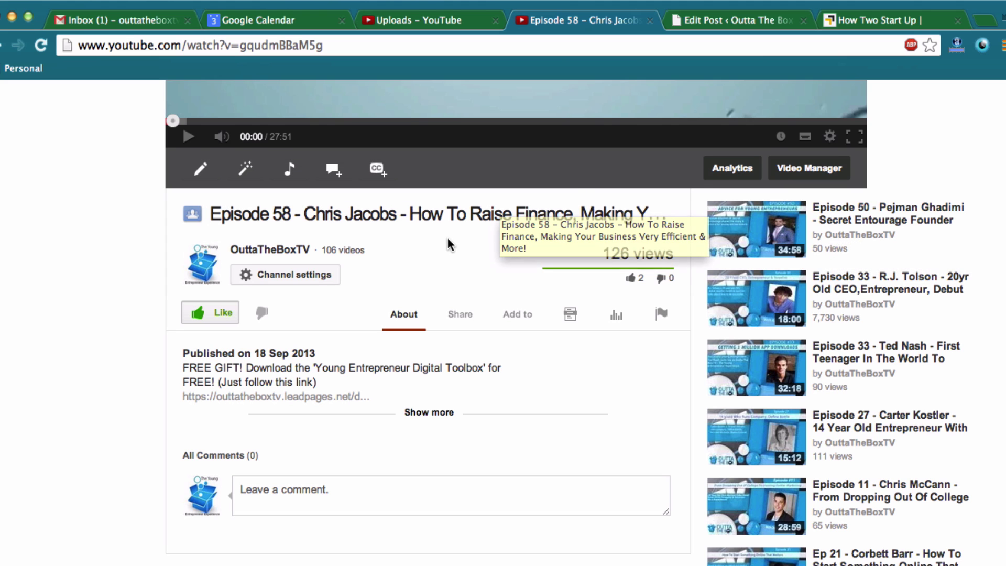
pyautogui.scroll(-1, 448, 244)
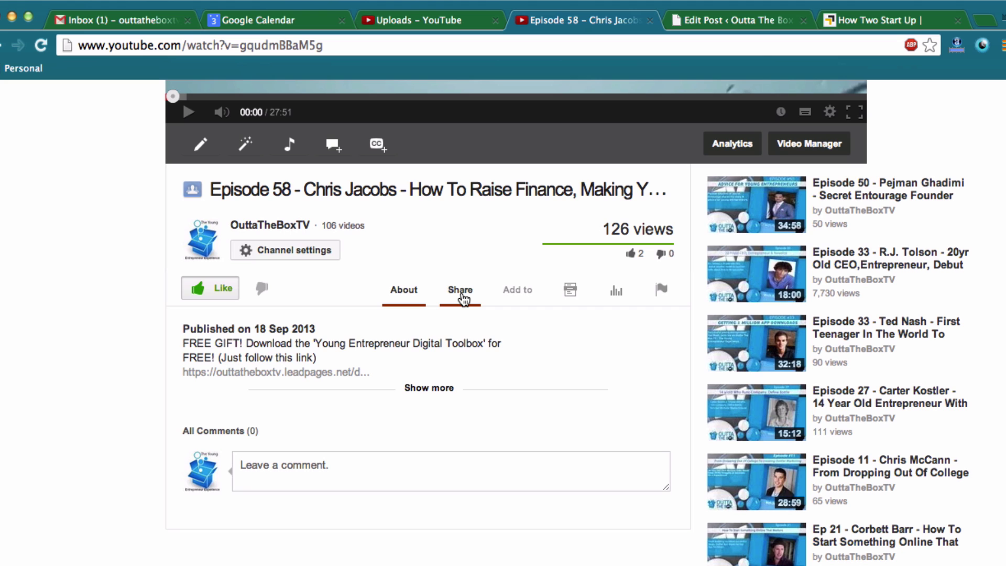
pyautogui.click(463, 298)
pyautogui.scroll(-3, 462, 298)
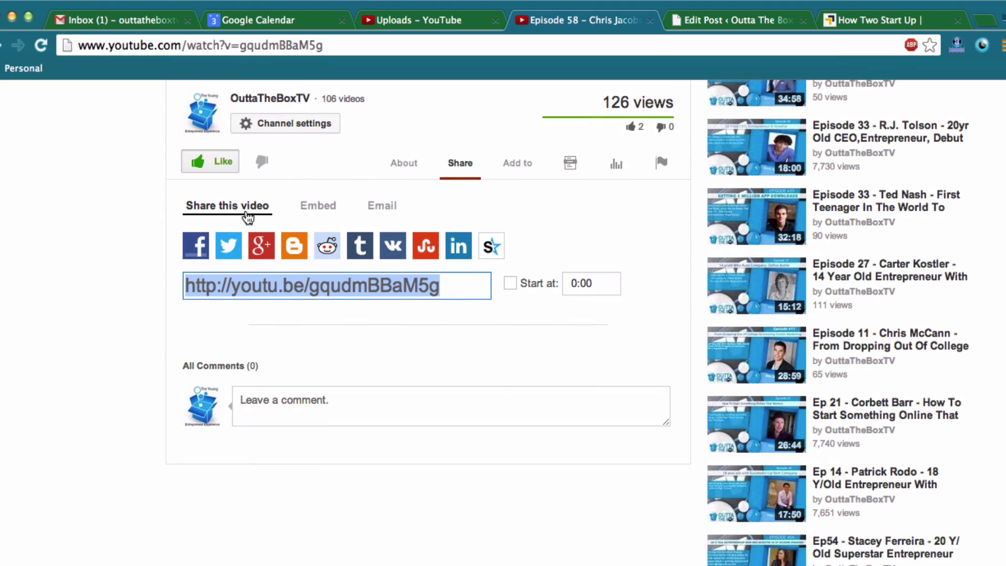
pyautogui.click(323, 212)
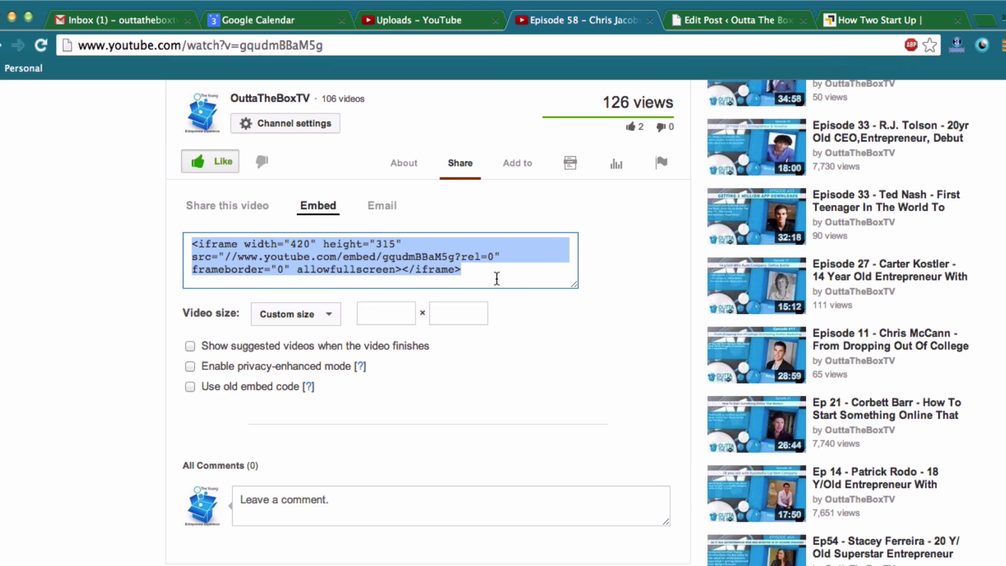
pyautogui.moveTo(481, 265); pyautogui.dragTo(187, 242)
pyautogui.press('super+c')
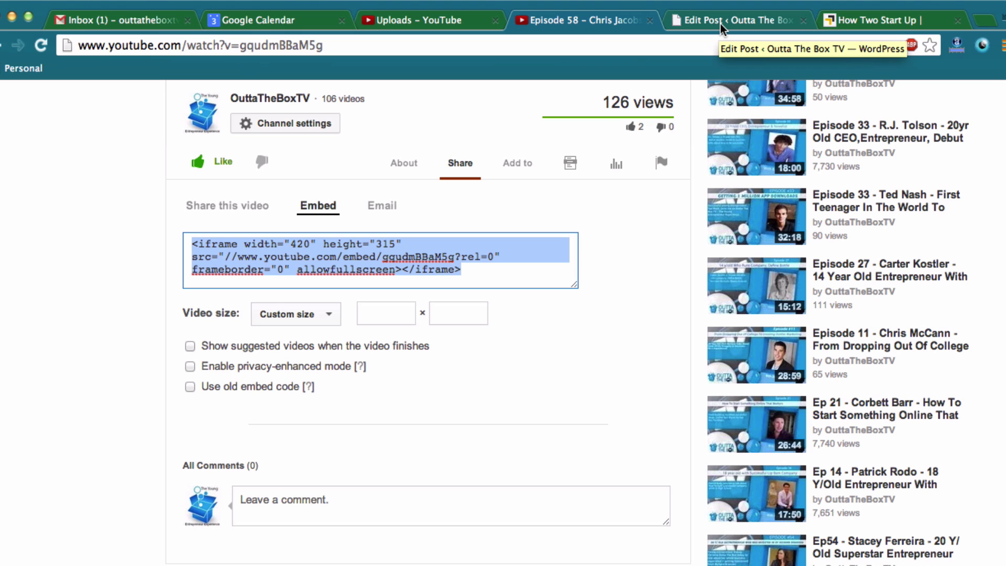
# Paste the YouTube iframe code into the demo post's Text editor and save the draft
pyautogui.click(721, 26)
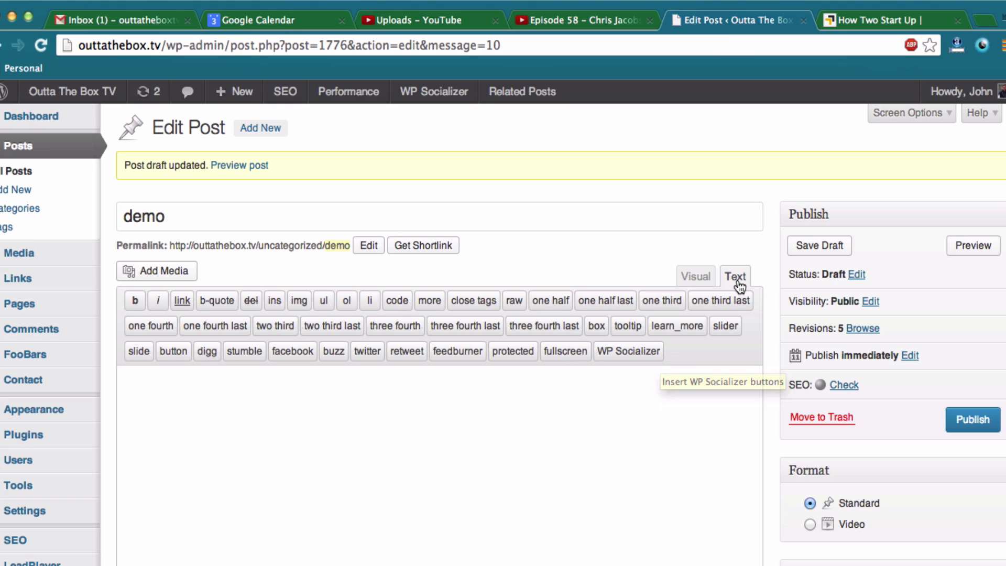
pyautogui.scroll(-2, 732, 283)
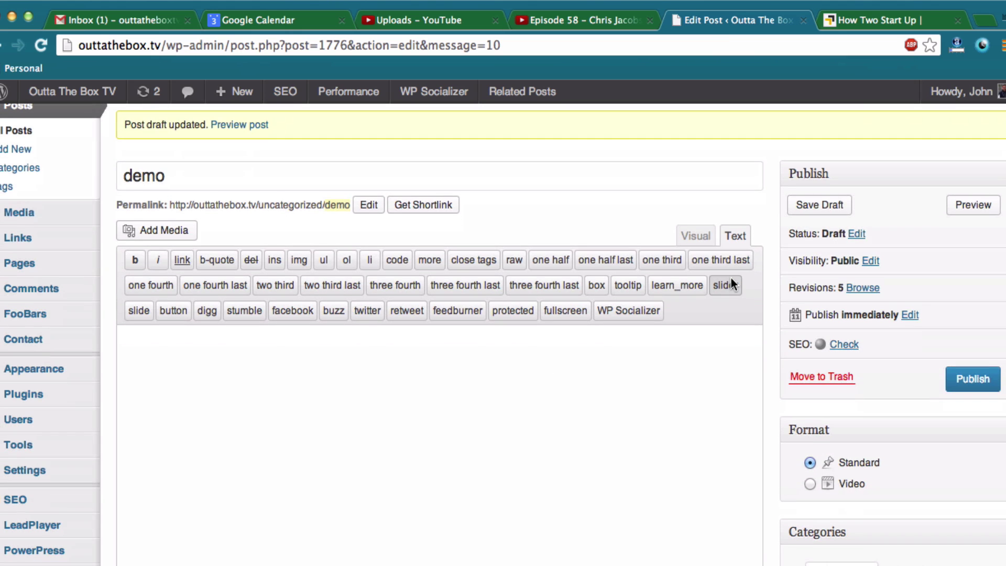
pyautogui.click(636, 376)
pyautogui.press('super+v')
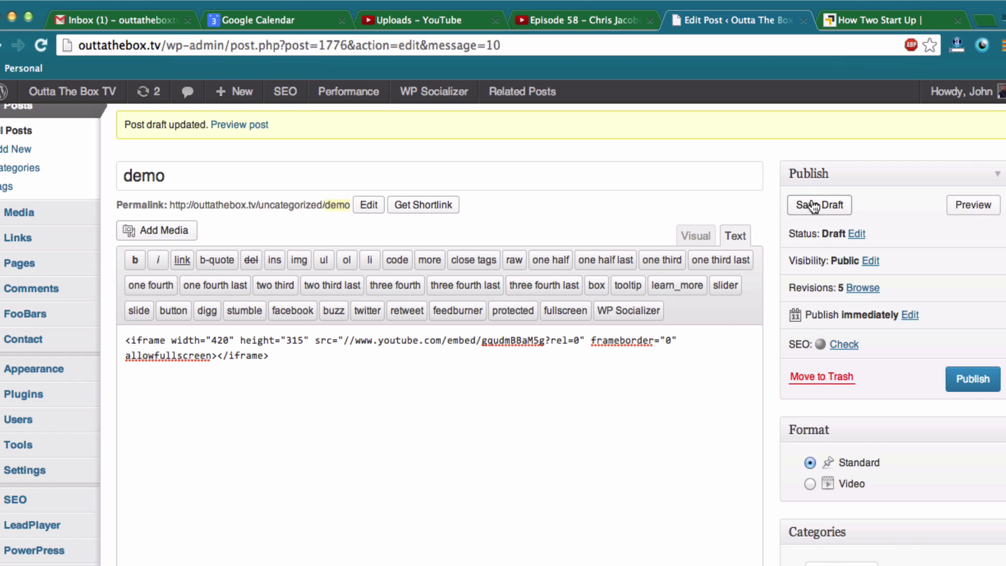
pyautogui.click(812, 204)
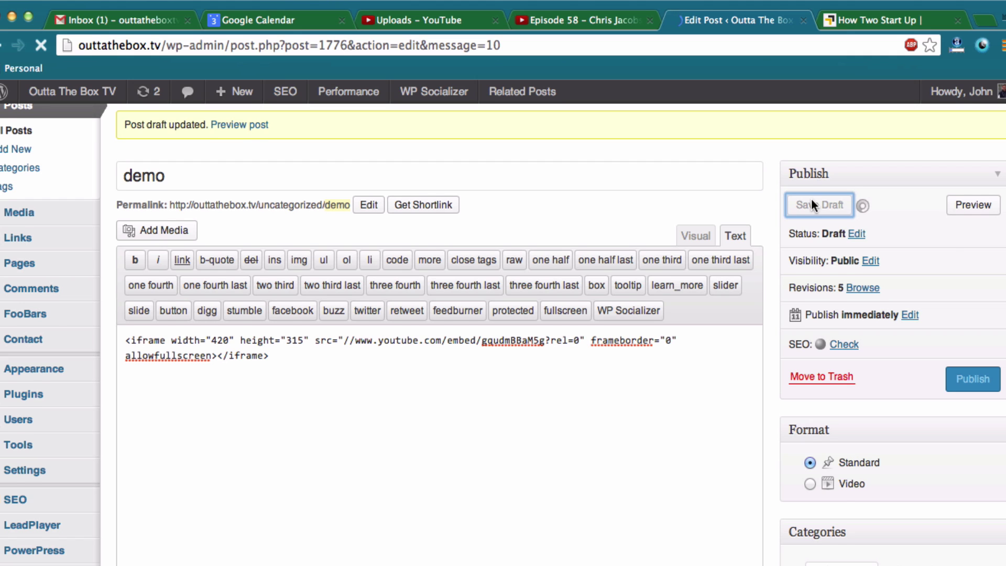
# Switch to the Visual editor and view the embedded video placeholder in the post body
pyautogui.click(697, 276)
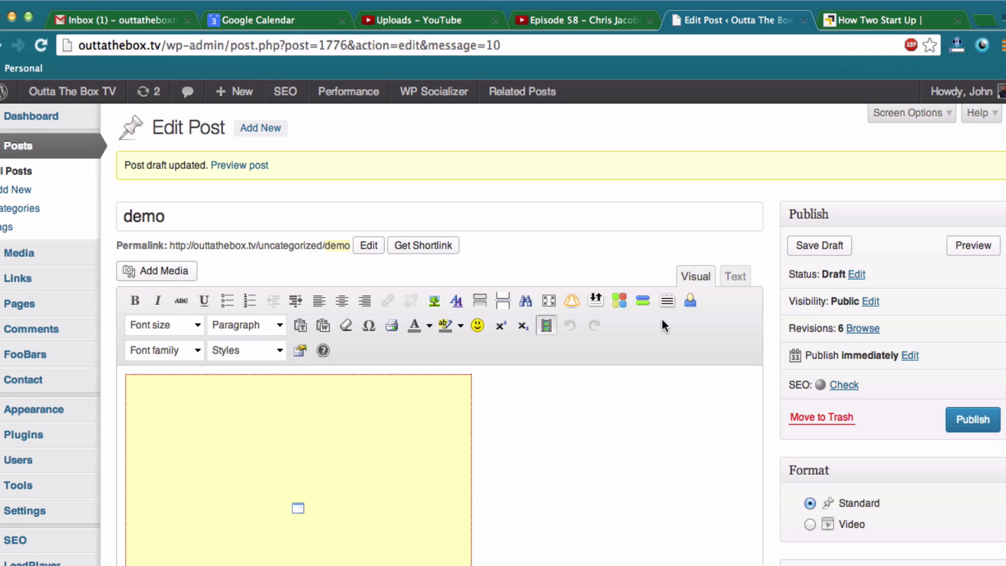
pyautogui.scroll(-3, 662, 321)
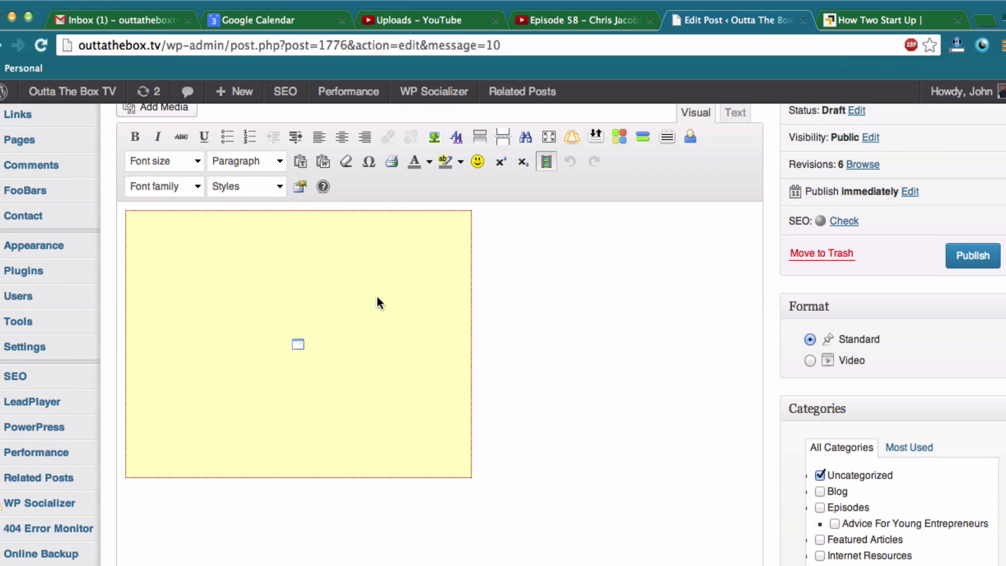
pyautogui.scroll(3, 576, 361)
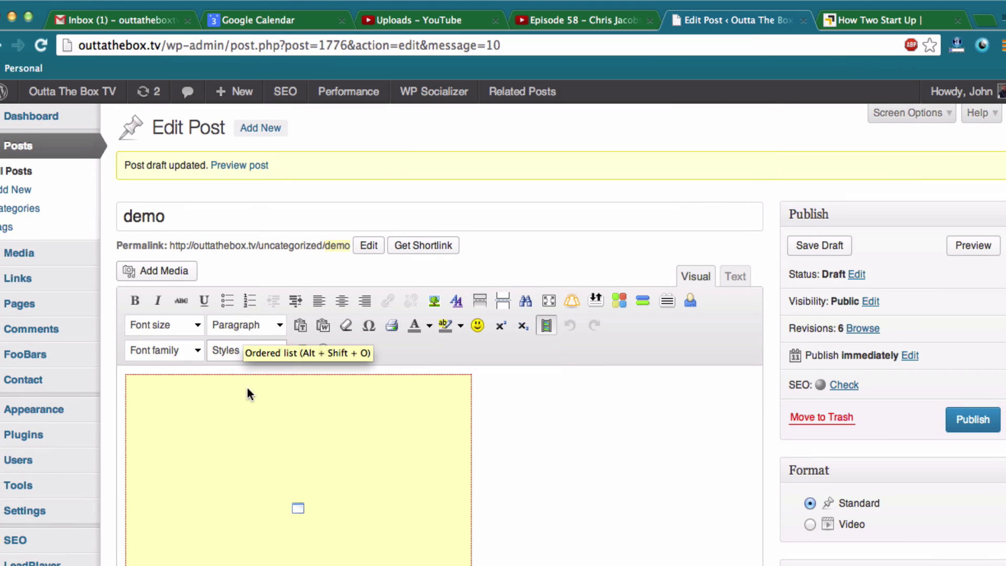
pyautogui.scroll(-2, 578, 446)
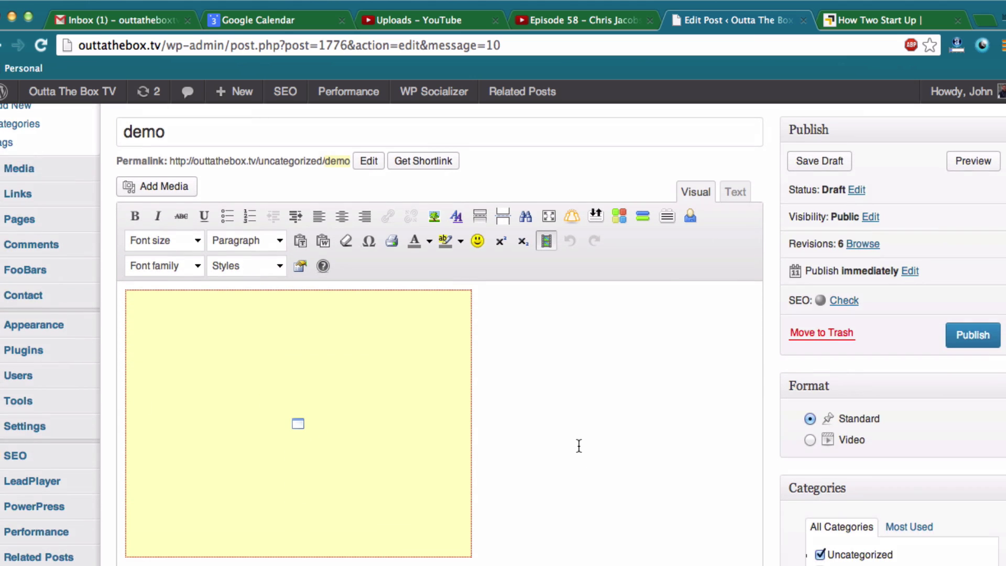
pyautogui.scroll(2, 579, 446)
pyautogui.scroll(-1, 579, 445)
pyautogui.scroll(-2, 579, 446)
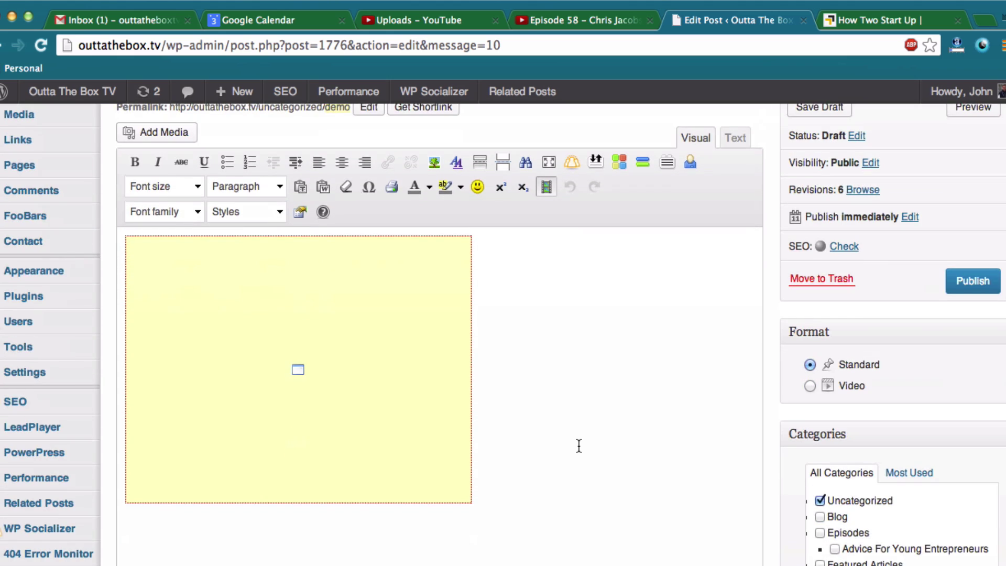
pyautogui.scroll(2, 579, 446)
pyautogui.scroll(1, 578, 445)
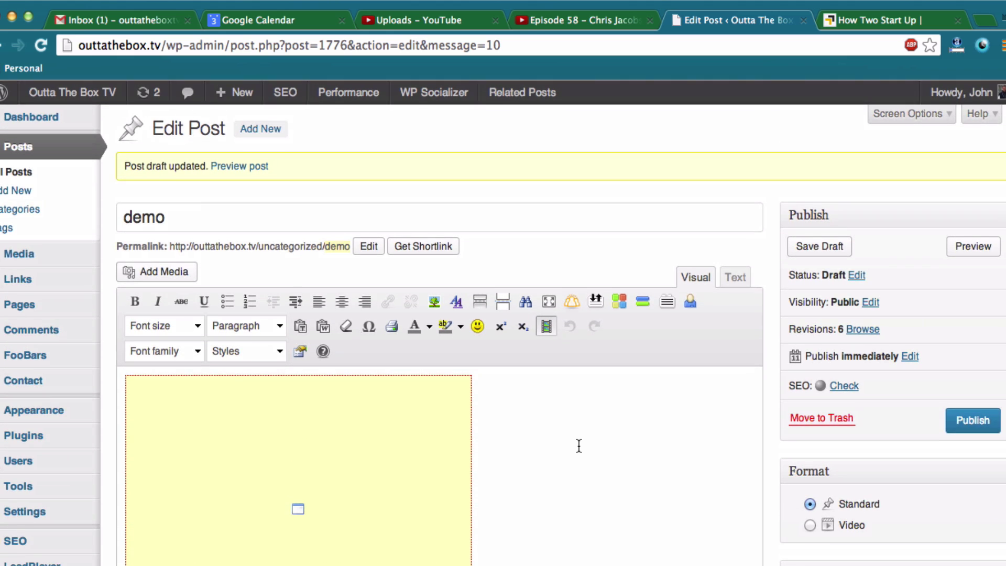
# Open the demo post preview in a new tab and view the title and embedded Episode 58 player
pyautogui.rightClick(244, 163)
pyautogui.click(267, 167)
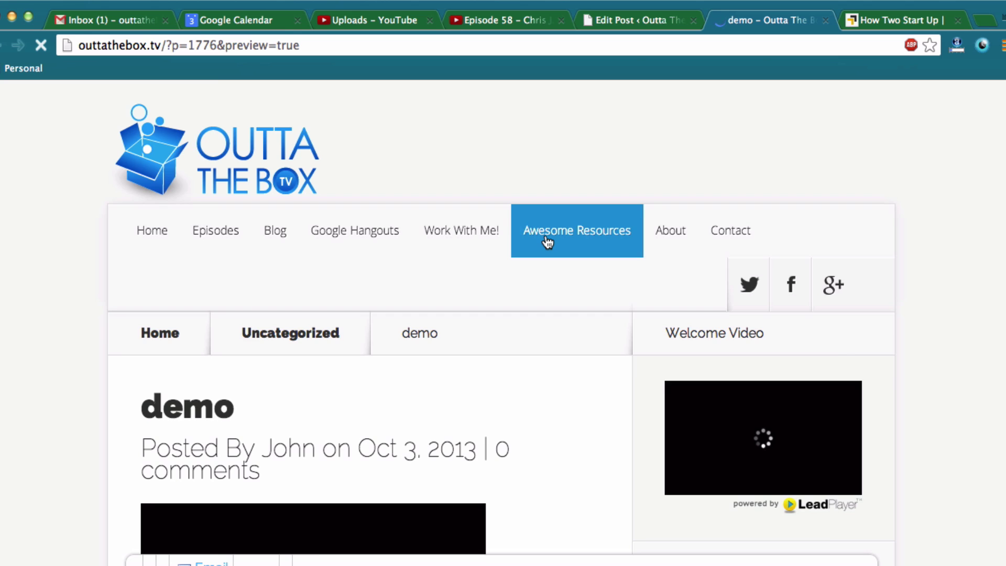
pyautogui.scroll(-3, 605, 350)
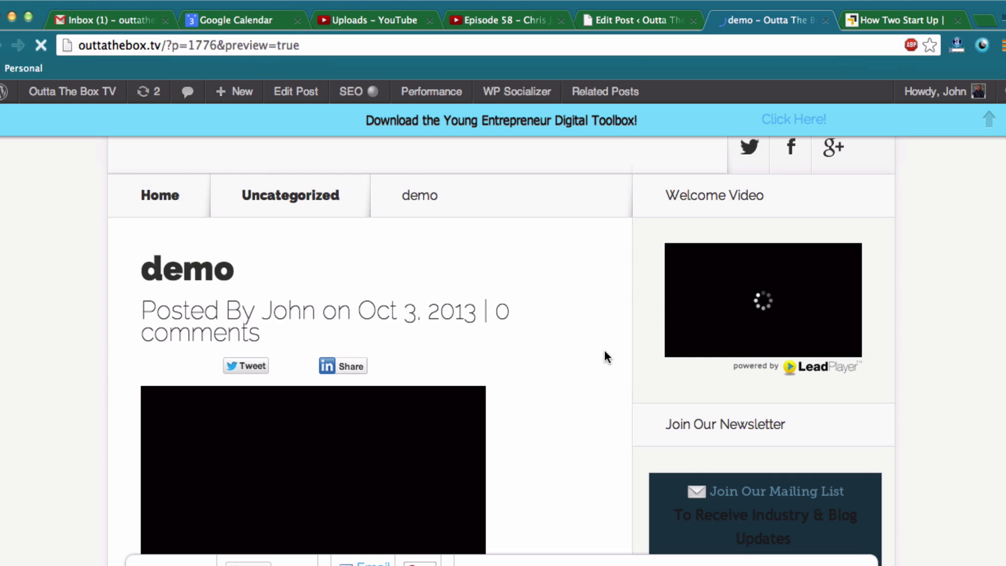
pyautogui.scroll(-3, 604, 350)
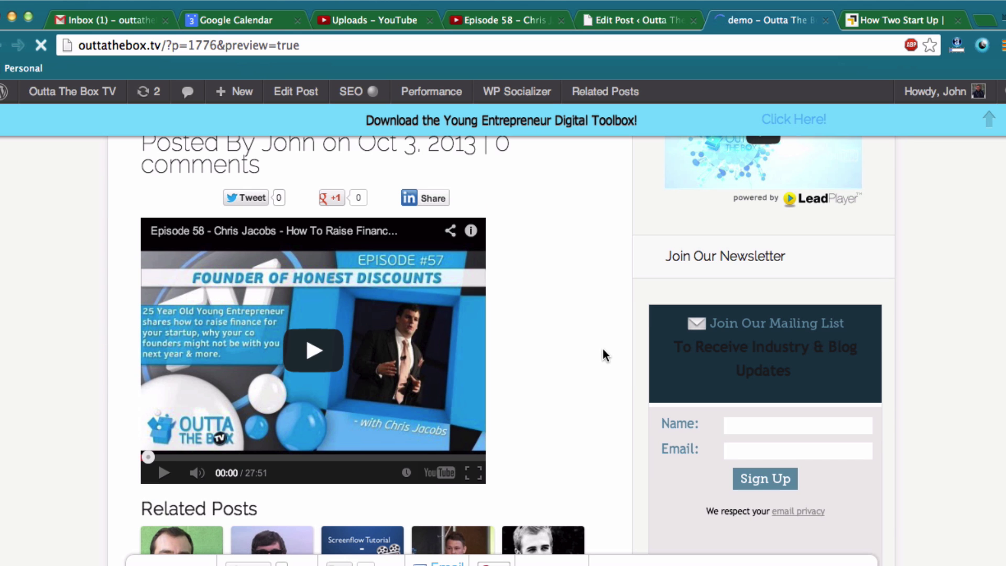
pyautogui.scroll(2, 604, 382)
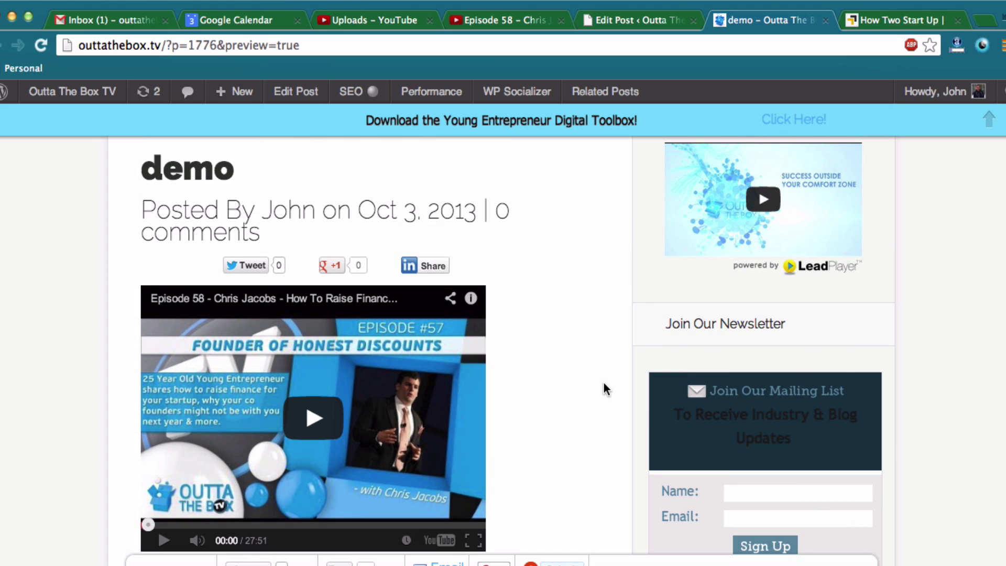
# Give the Episode 58 embed a custom 600 × 450 video size and highlight the updated code
pyautogui.click(500, 20)
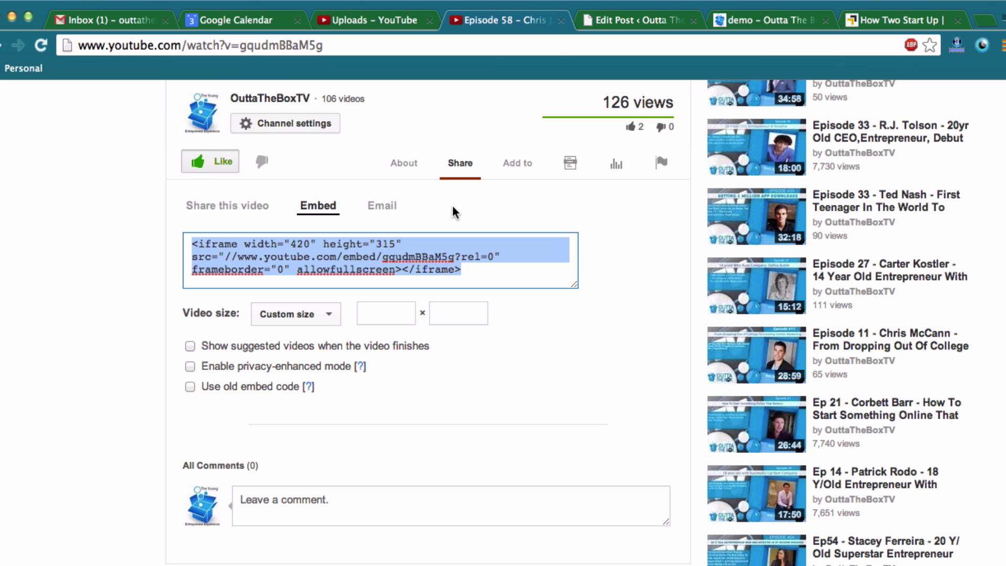
pyautogui.click(331, 256)
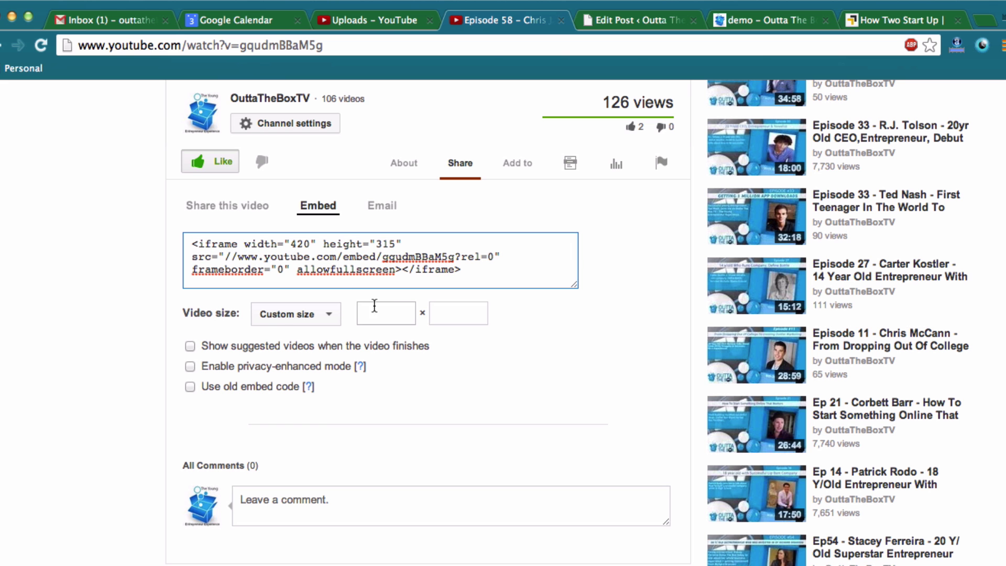
pyautogui.click(328, 315)
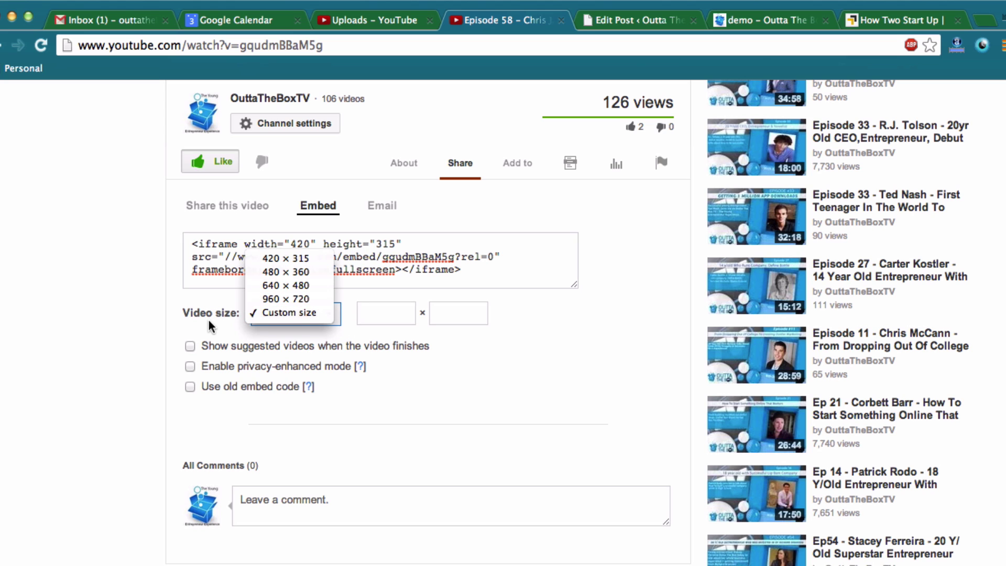
pyautogui.click(289, 312)
pyautogui.click(395, 314)
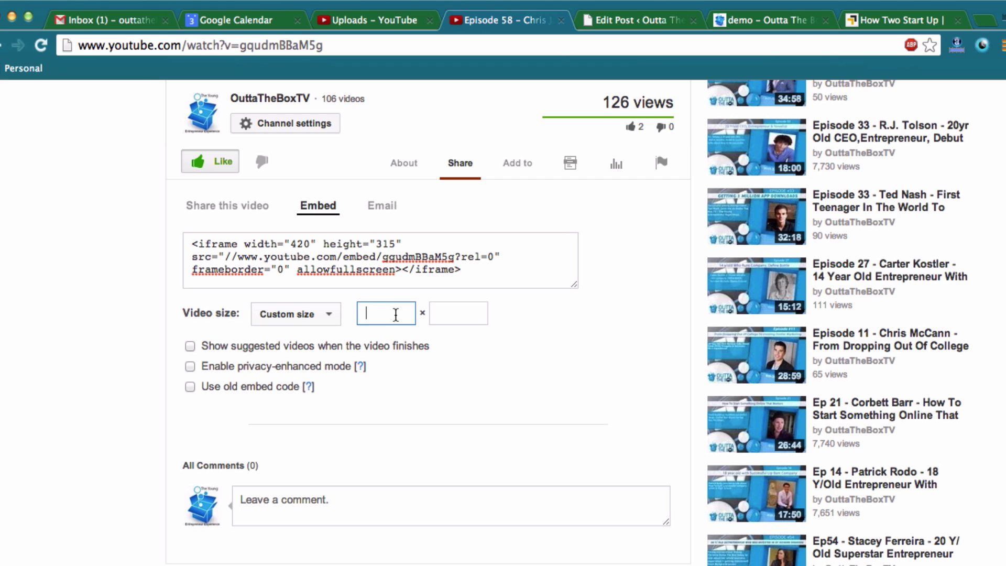
pyautogui.write('600')
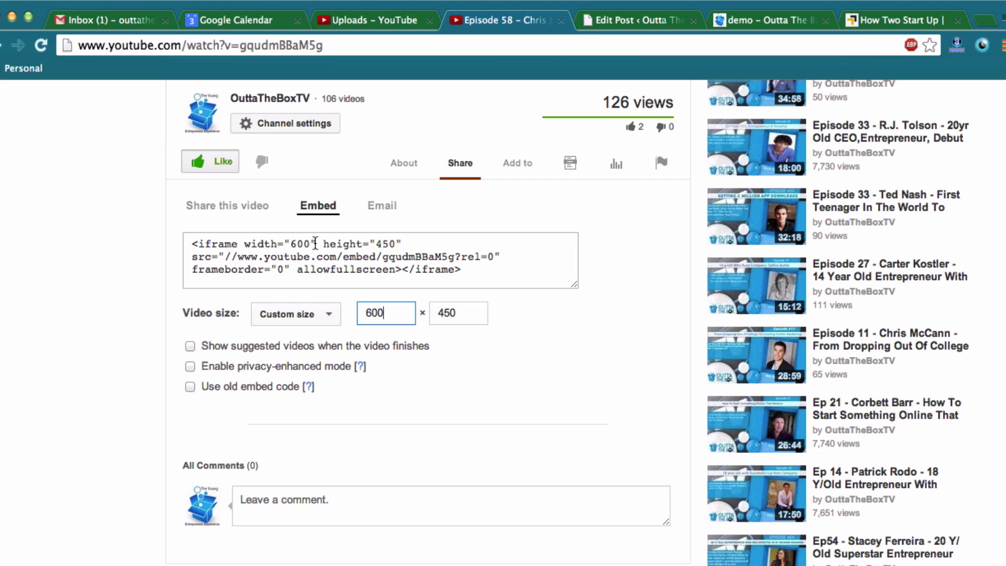
pyautogui.moveTo(490, 269)
pyautogui.mouseDown()
pyautogui.moveTo(215, 270)
pyautogui.moveTo(179, 232)
pyautogui.mouseUp()
pyautogui.hotkey('ctrl', 'c')
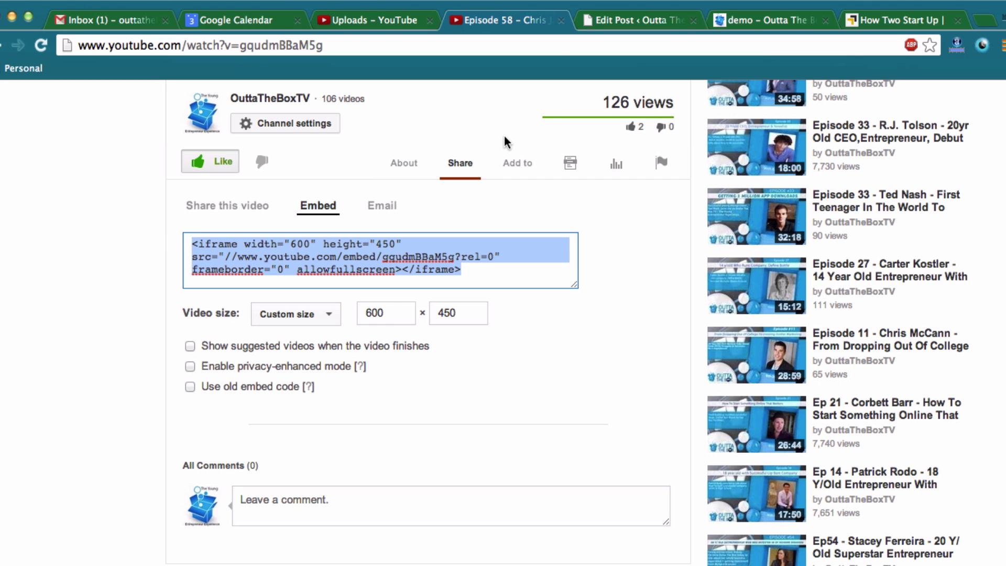
# In the demo post's Text view, replace the old iframe with the new 600 × 450 embed code
pyautogui.click(660, 22)
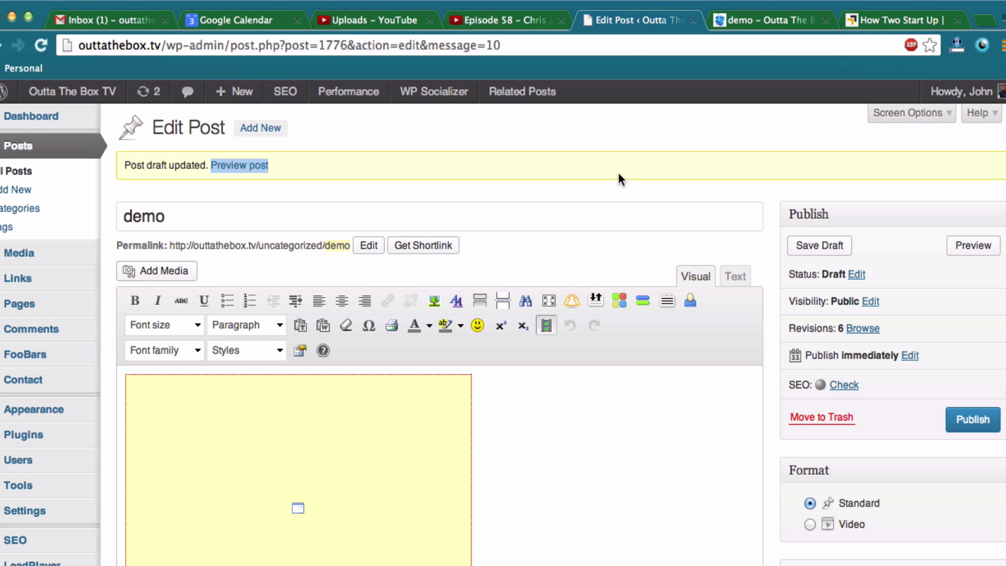
pyautogui.click(746, 276)
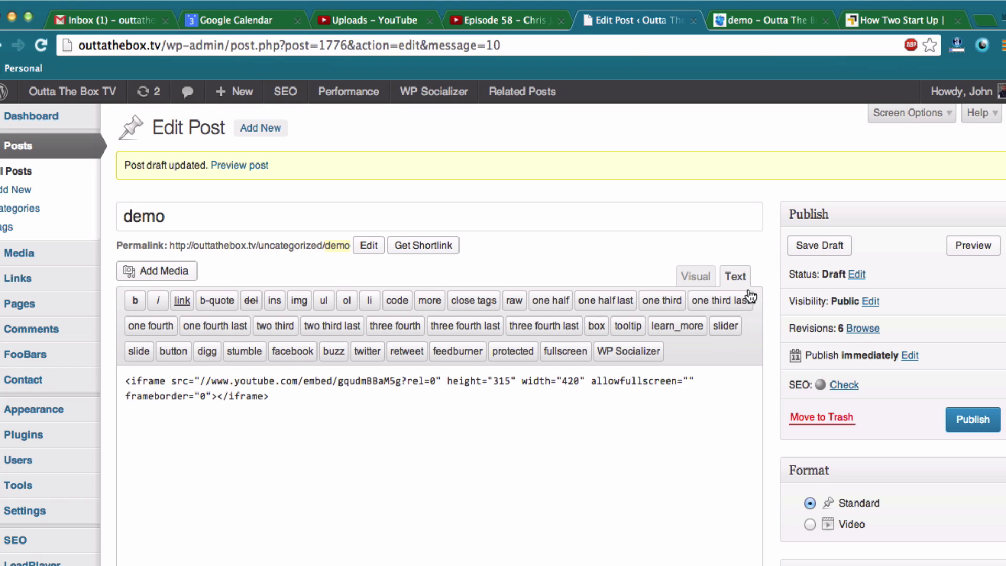
pyautogui.moveTo(269, 397)
pyautogui.mouseDown()
pyautogui.moveTo(121, 394)
pyautogui.moveTo(113, 381)
pyautogui.mouseUp()
pyautogui.press('BackSpace')
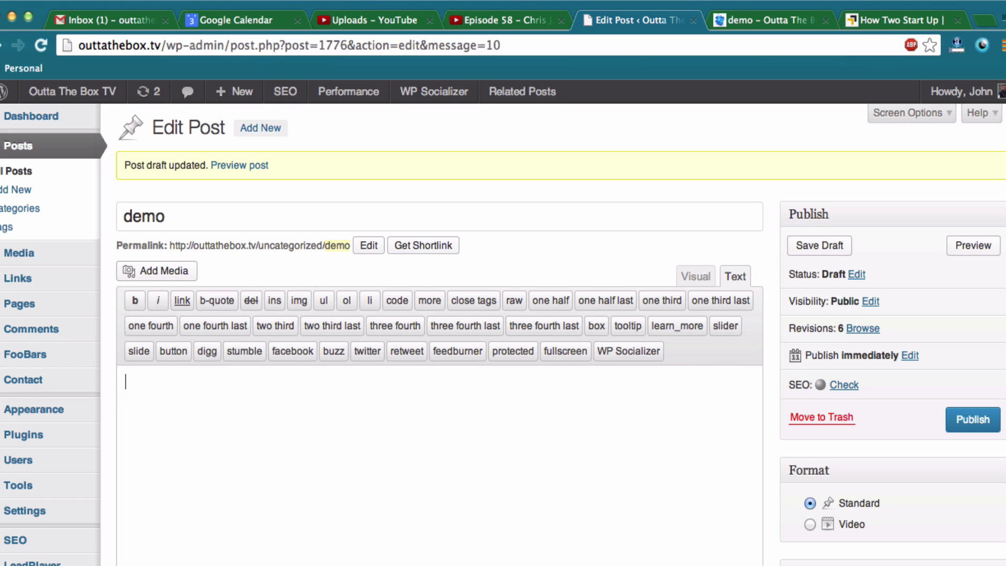
pyautogui.hotkey('ctrl', 'v')
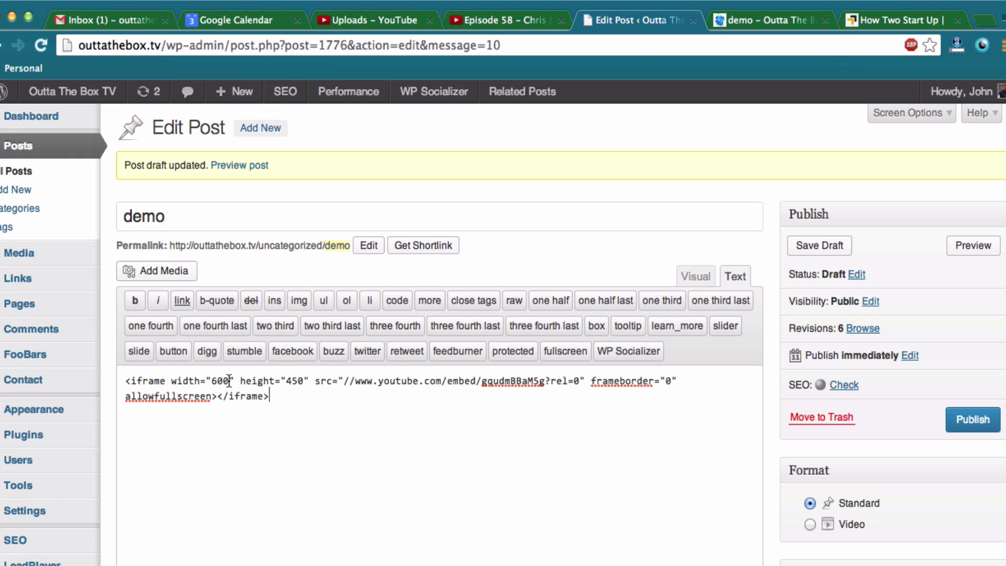
# Check the 600 width and 450 height values, save the draft, and close the outdated preview tab
pyautogui.moveTo(229, 381); pyautogui.dragTo(214, 378)
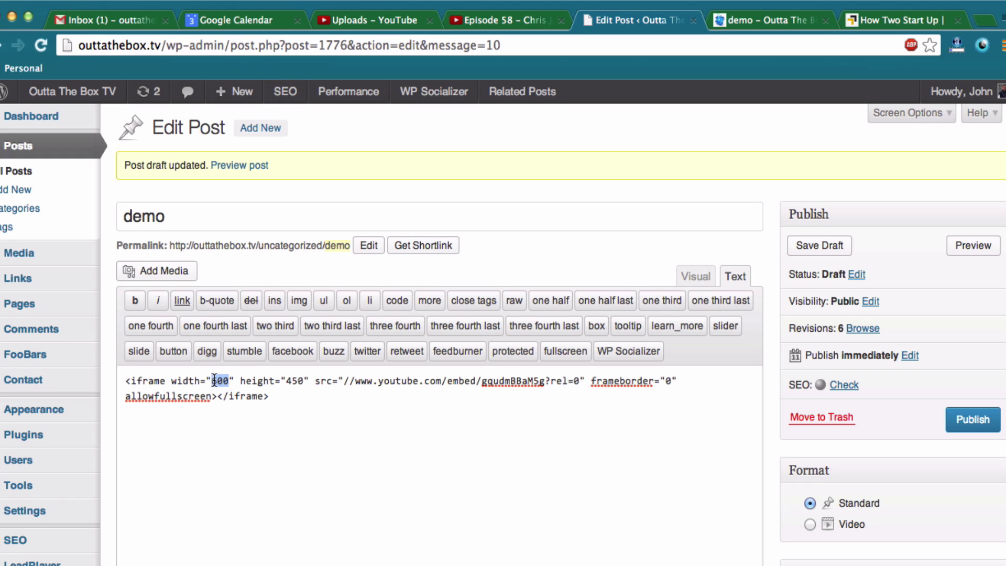
pyautogui.moveTo(304, 381); pyautogui.dragTo(288, 381)
pyautogui.click(289, 382)
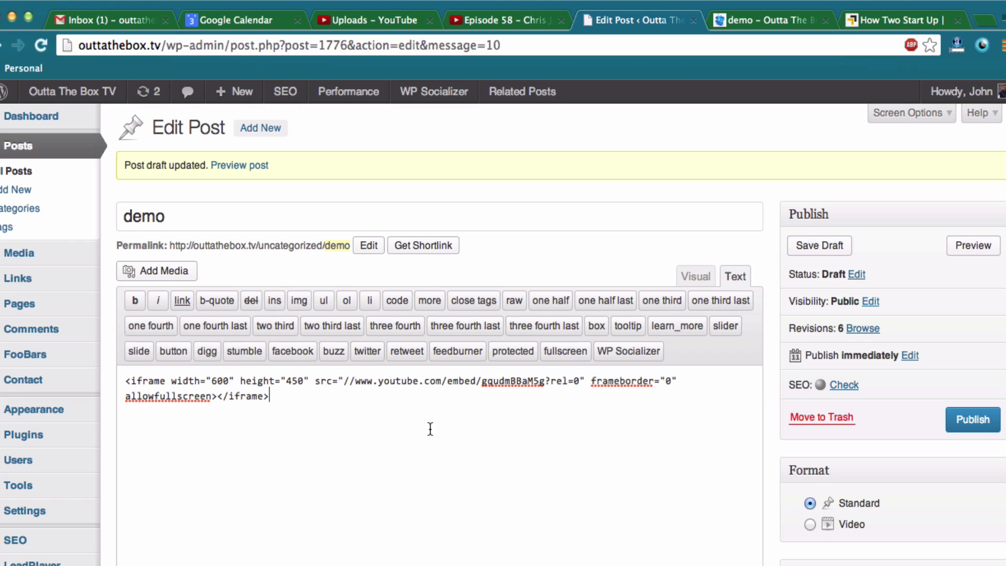
pyautogui.click(815, 247)
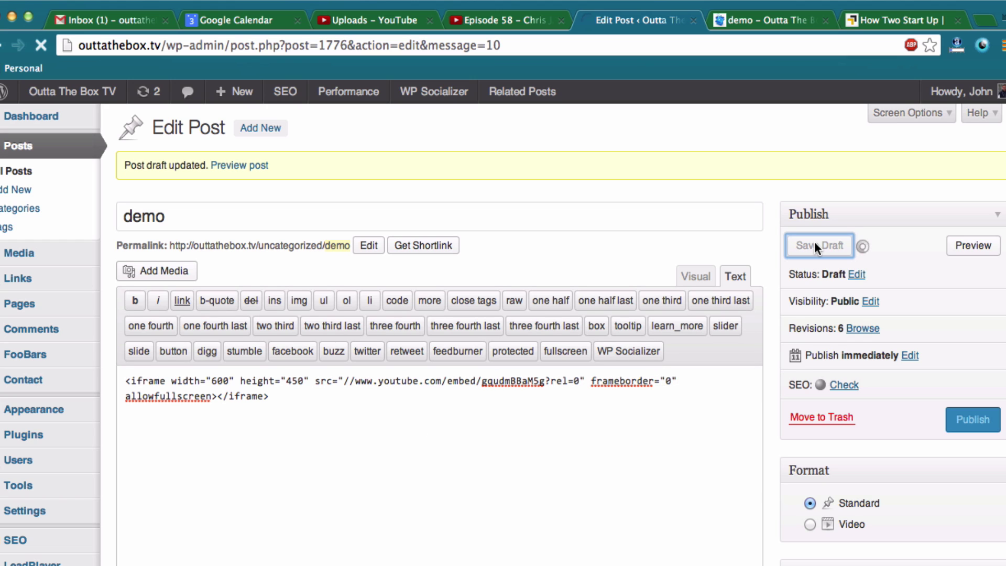
pyautogui.click(825, 19)
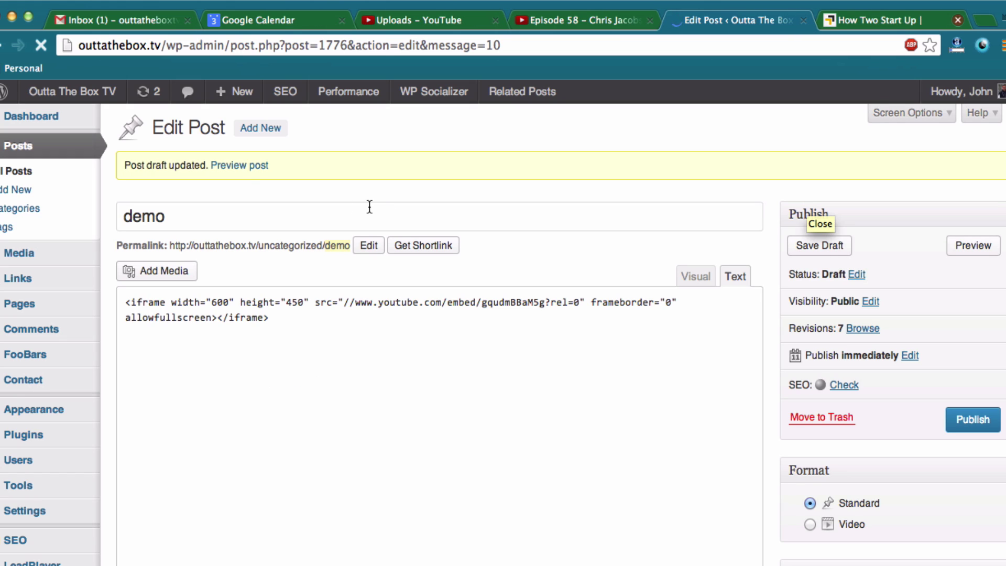
# Open a fresh demo post preview in a new tab and scroll through the enlarged Episode 58 player
pyautogui.rightClick(246, 166)
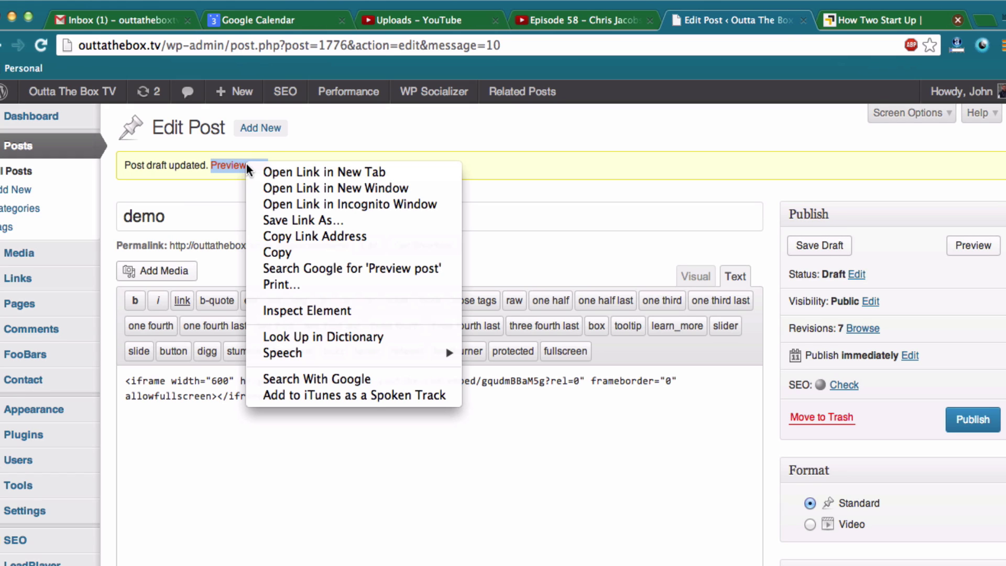
pyautogui.click(274, 173)
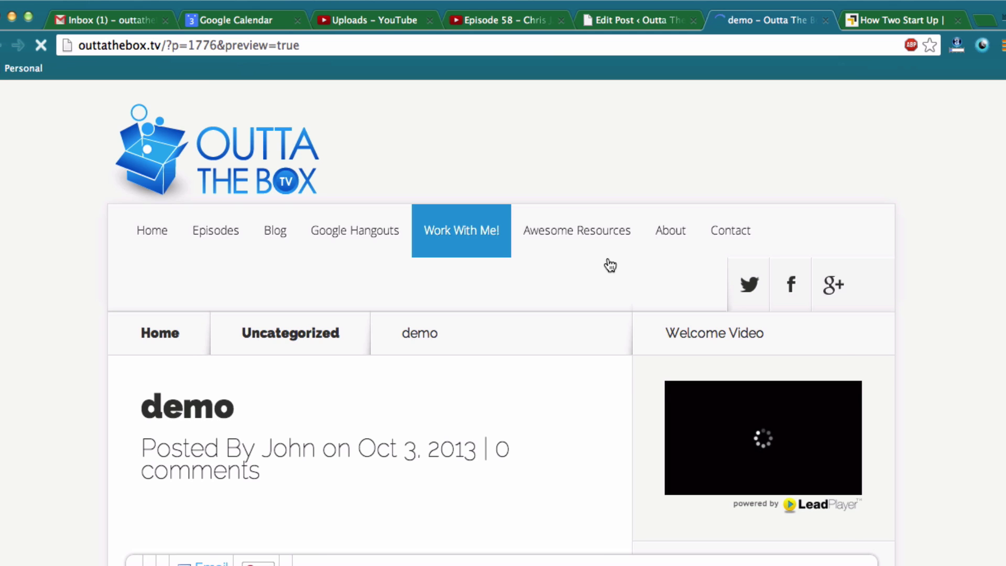
pyautogui.scroll(-5, 636, 350)
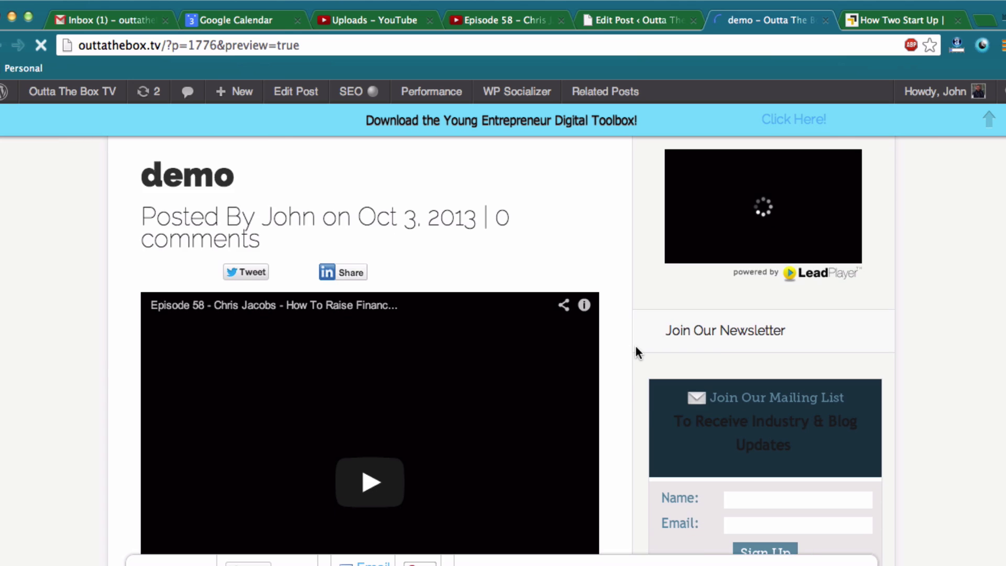
pyautogui.scroll(-3, 636, 350)
pyautogui.scroll(3, 636, 347)
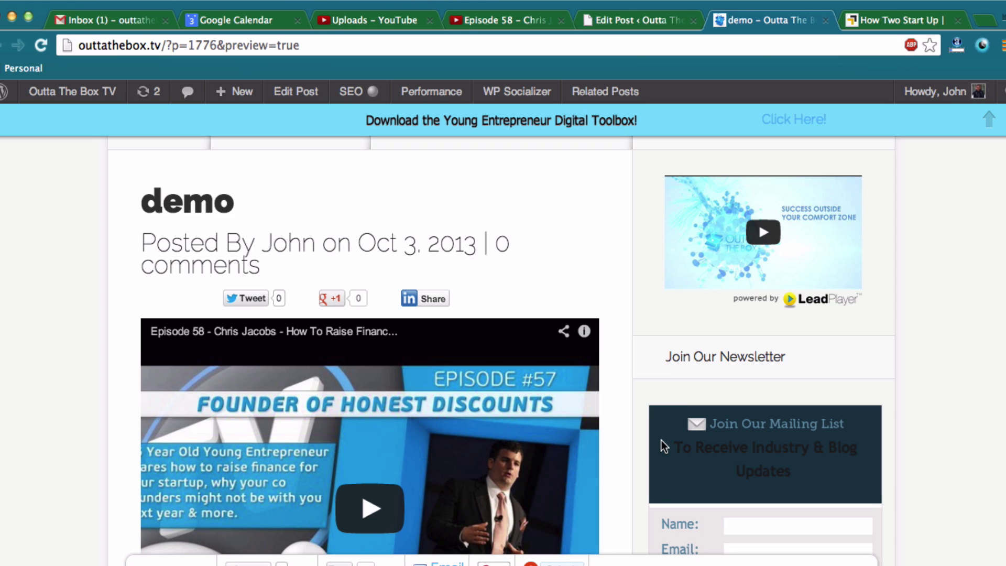
pyautogui.scroll(-2, 661, 440)
pyautogui.scroll(-4, 594, 447)
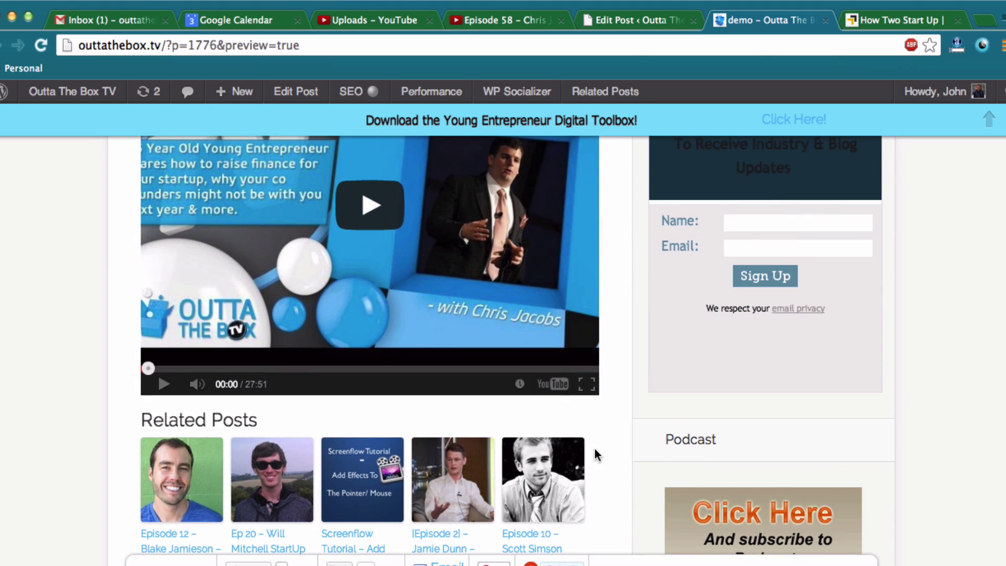
# Change the Episode 58 embed width from 600 to 550 (413 high) and highlight the updated code
pyautogui.click(631, 19)
pyautogui.click(494, 19)
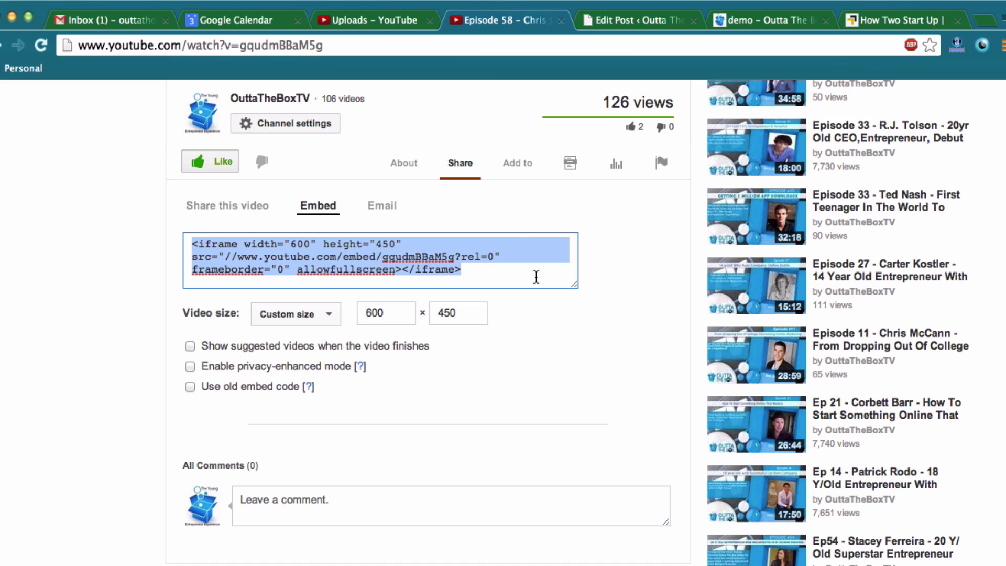
pyautogui.click(386, 313)
pyautogui.doubleClick(357, 313)
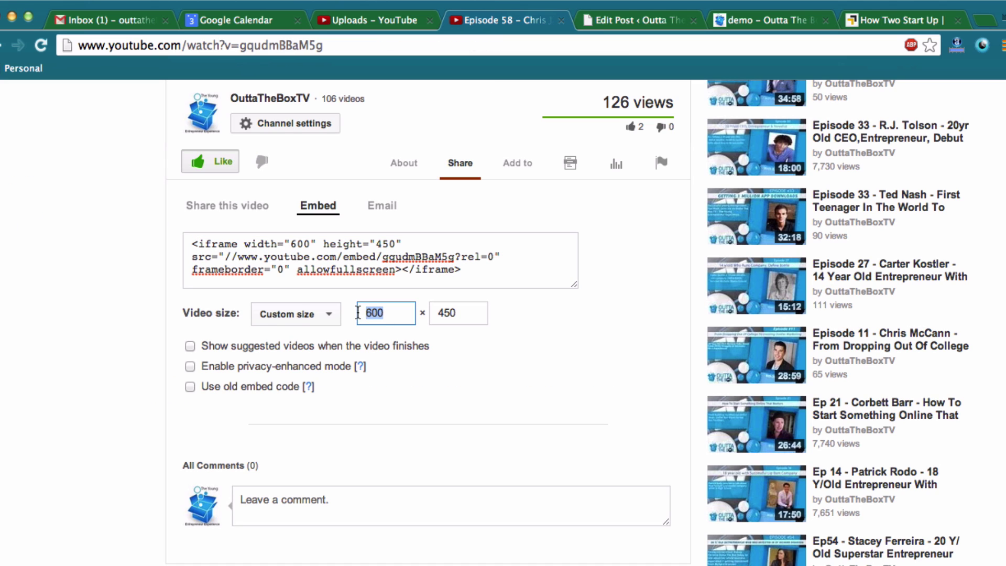
pyautogui.press('BackSpace')
pyautogui.write('55')
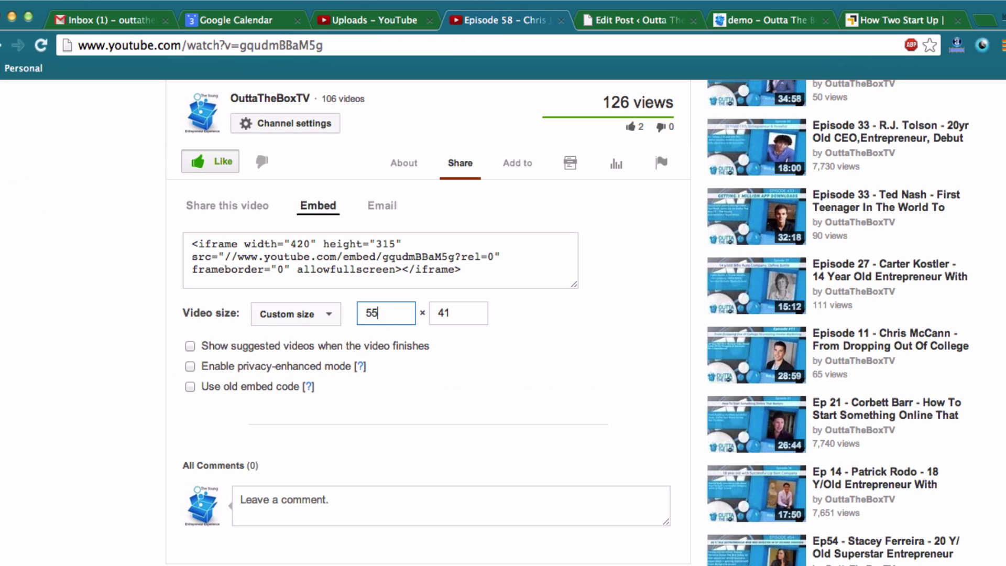
pyautogui.write('0')
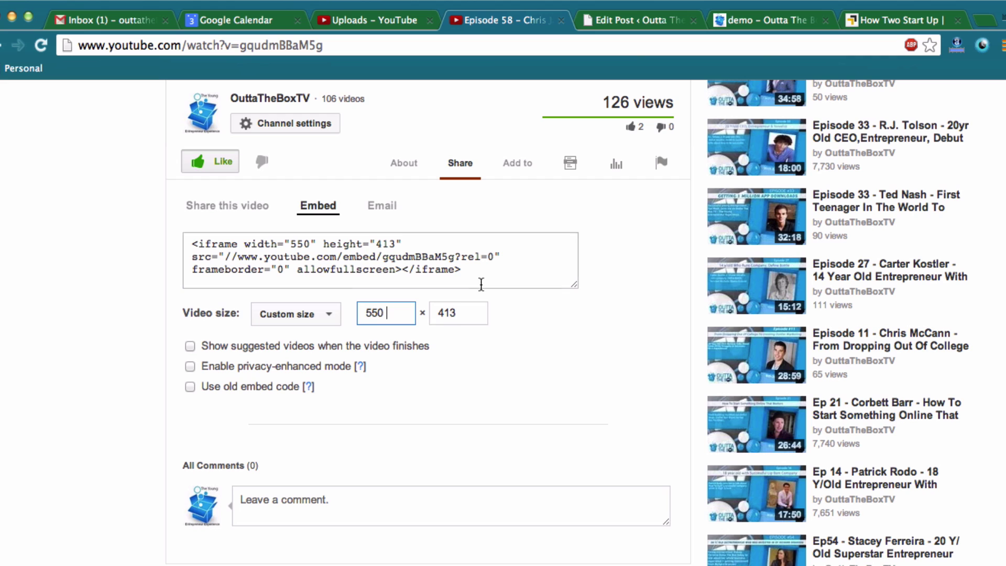
pyautogui.doubleClick(385, 313)
pyautogui.click(319, 260)
pyautogui.moveTo(319, 261); pyautogui.dragTo(178, 233)
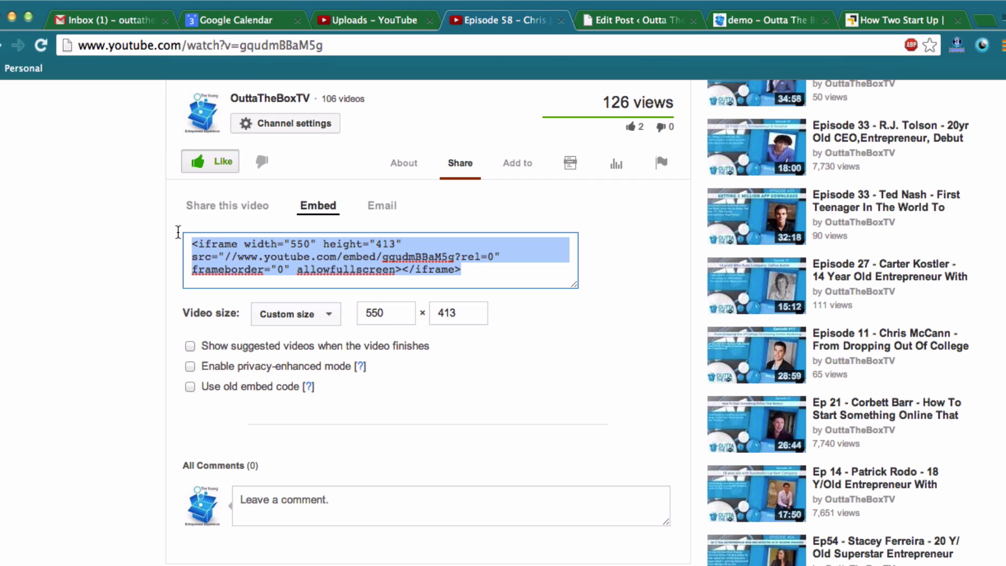